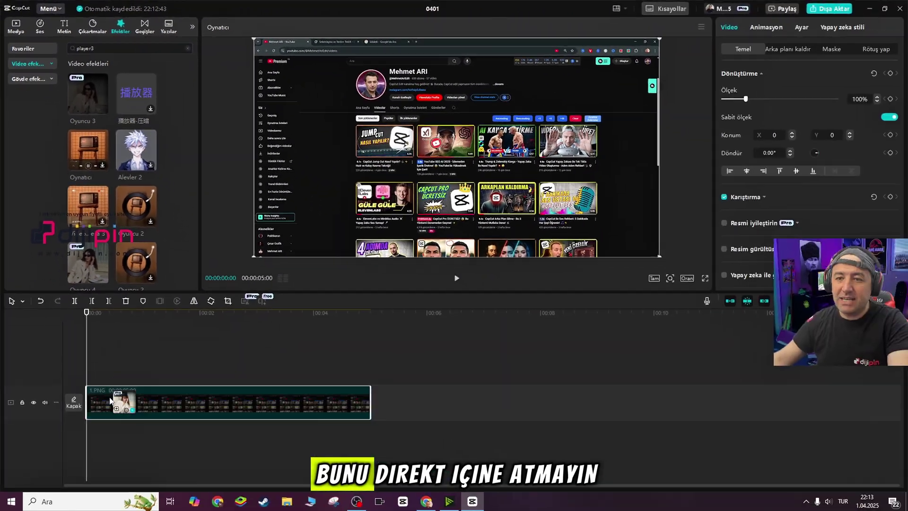
Lay the Oyuncu 3 effect on its own track over the full length of the 1.PNG clip and play it back.
{"action": "left_click_drag", "start_coordinate": [136, 161], "coordinate": [86, 374]}
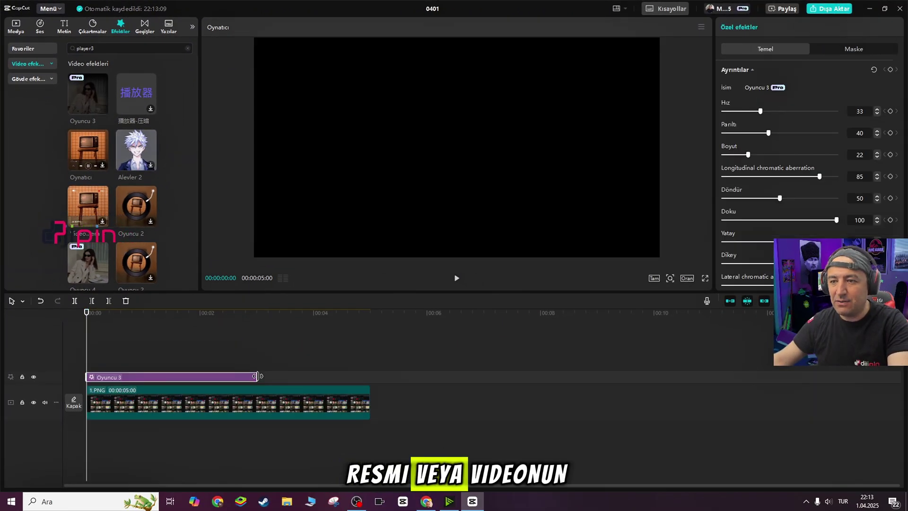
{"action": "left_click_drag", "start_coordinate": [257, 376], "coordinate": [357, 387]}
{"action": "key", "text": "space"}
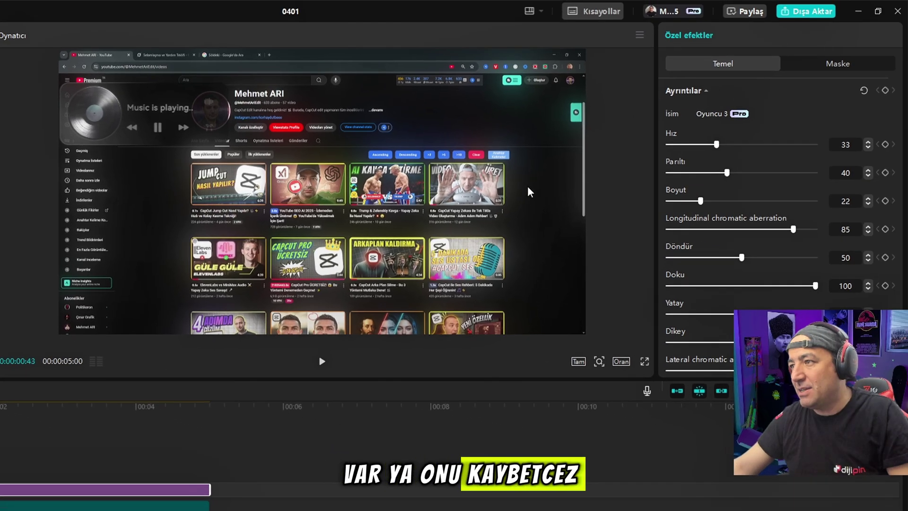
Set the effect's Doku and Parıltı to 0 and keyframe all of its settings at 00:00:00:30.
{"action": "left_click_drag", "start_coordinate": [816, 286], "coordinate": [623, 293]}
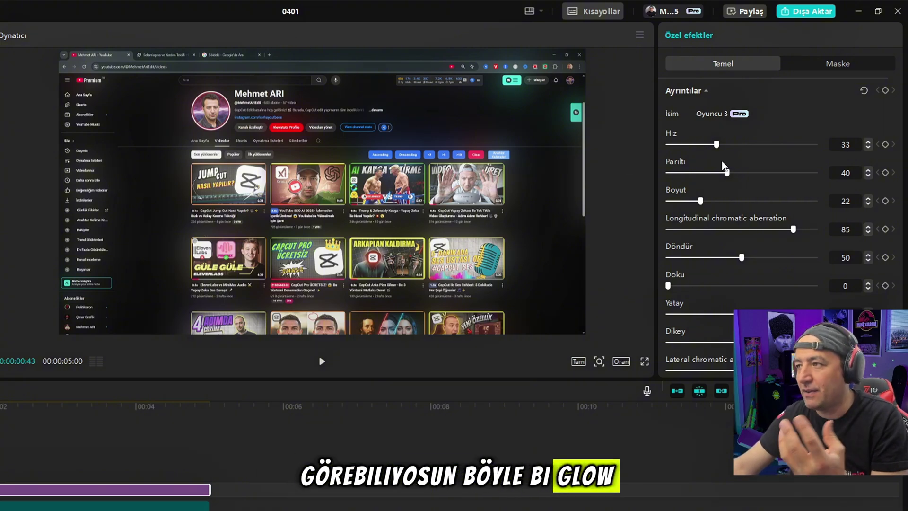
{"action": "left_click_drag", "start_coordinate": [727, 173], "coordinate": [667, 173]}
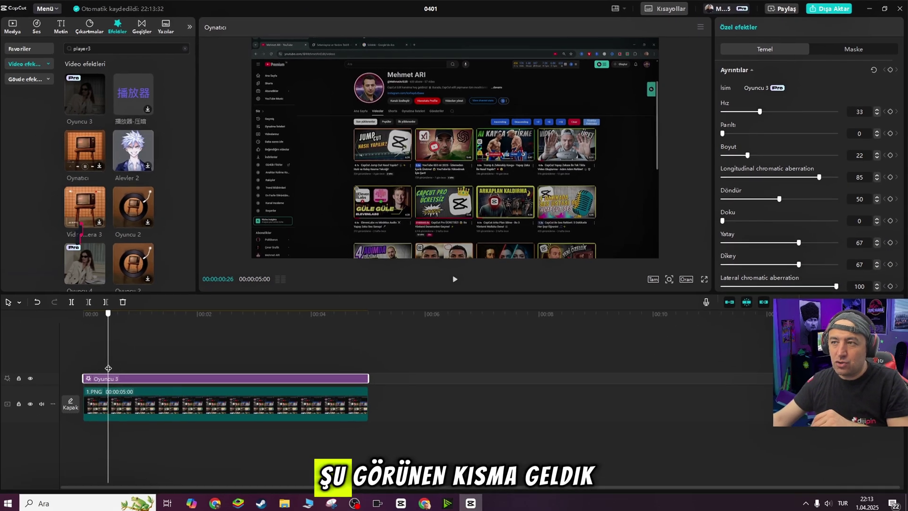
{"action": "left_click", "coordinate": [115, 367]}
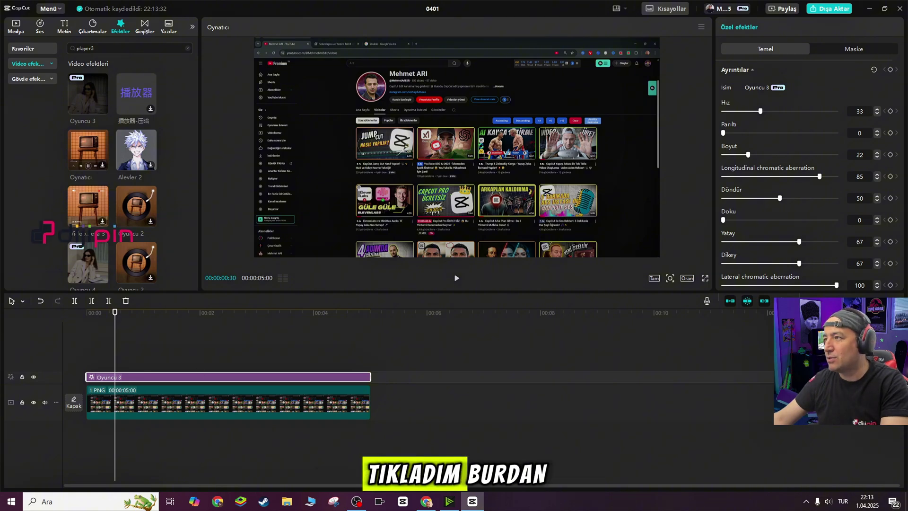
{"action": "left_click", "coordinate": [891, 70]}
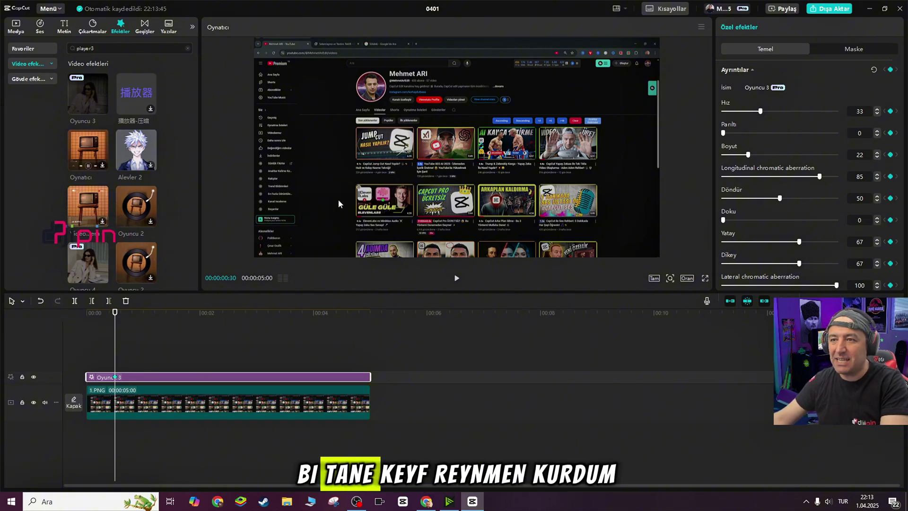
Animate the effect with Boyut 32, Döndür 29 and Yatay 58 at 00:00:00:44, and Dikey 49 at 00:00:01:04.
{"action": "left_click", "coordinate": [128, 366]}
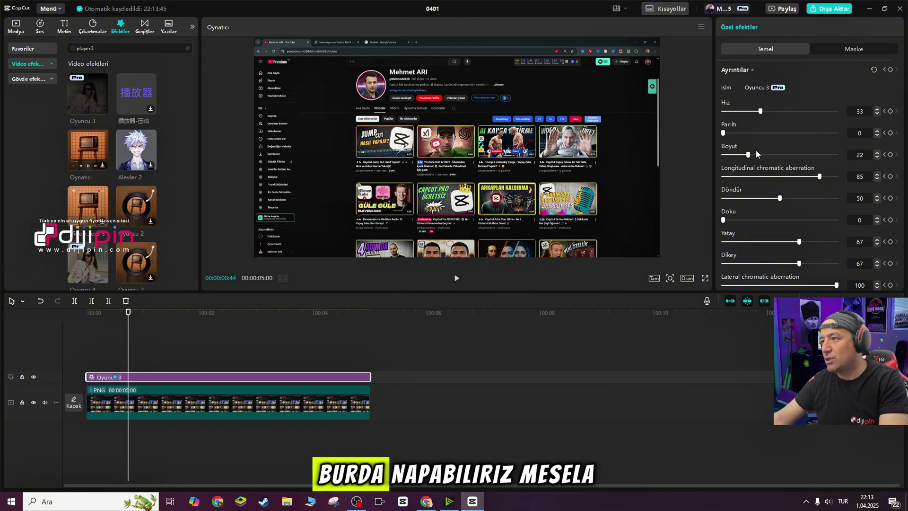
{"action": "left_click_drag", "start_coordinate": [749, 156], "coordinate": [760, 160]}
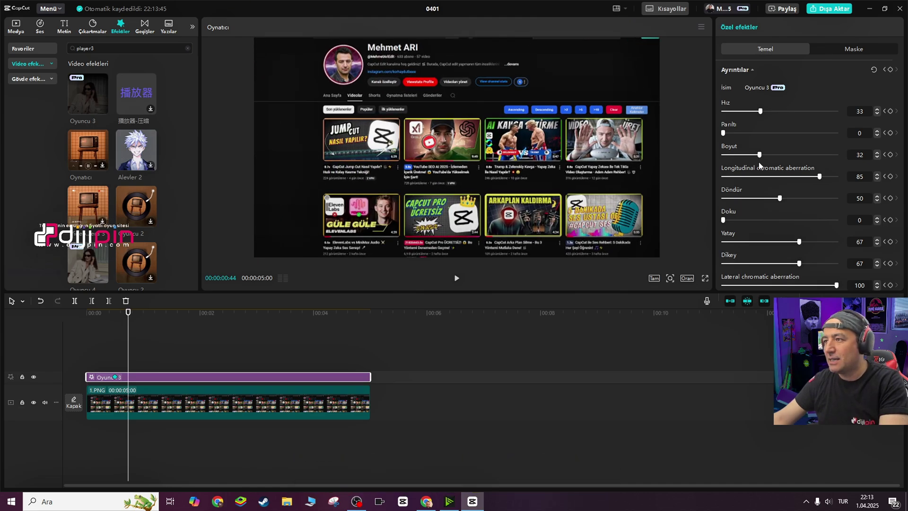
{"action": "left_click_drag", "start_coordinate": [780, 198], "coordinate": [757, 197]}
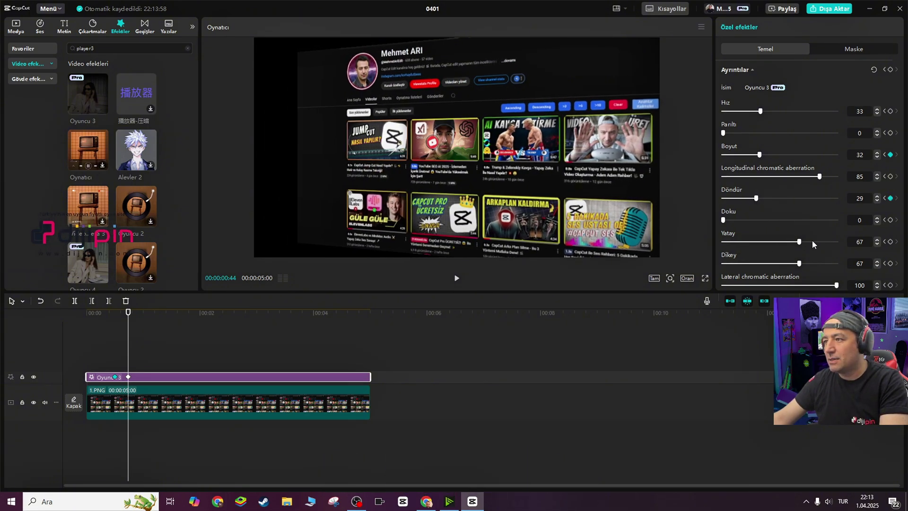
{"action": "left_click_drag", "start_coordinate": [799, 243], "coordinate": [789, 244]}
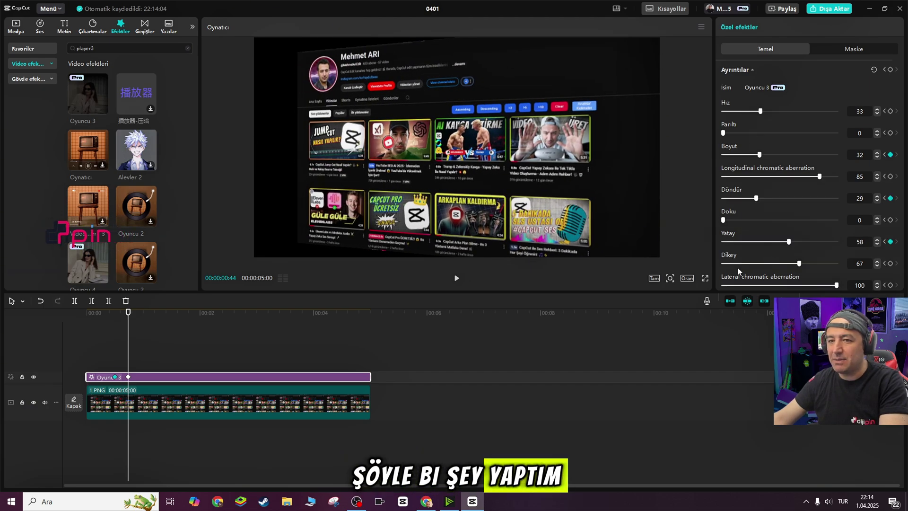
{"action": "left_click_drag", "start_coordinate": [131, 363], "coordinate": [146, 365]}
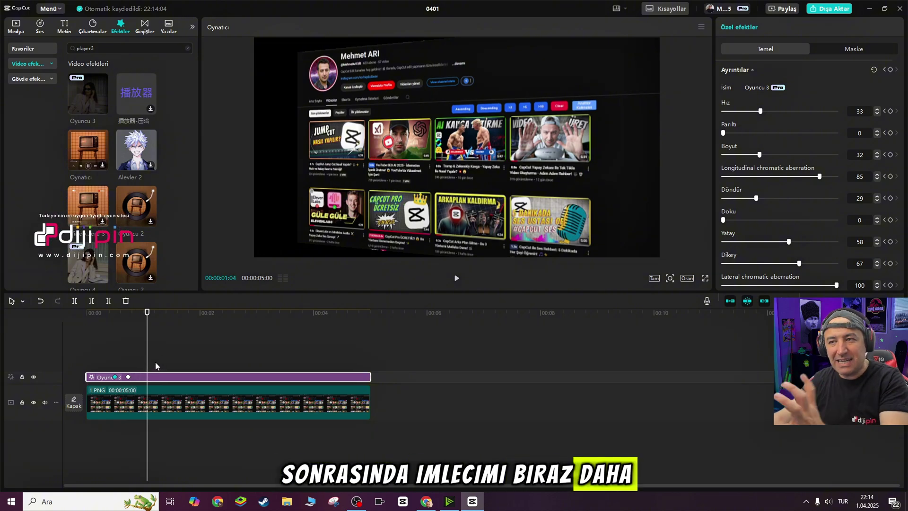
{"action": "left_click_drag", "start_coordinate": [799, 264], "coordinate": [778, 269]}
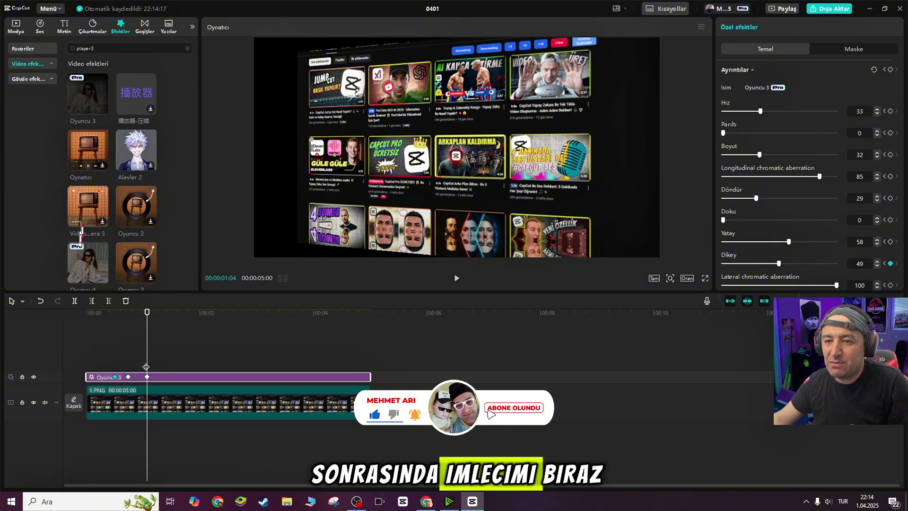
Animate the effect with Döndür 69, Boyut 29 and Yatay 65 at 00:00:01:29, and Dikey 69 at 00:00:02:03.
{"action": "left_click_drag", "start_coordinate": [146, 367], "coordinate": [171, 367]}
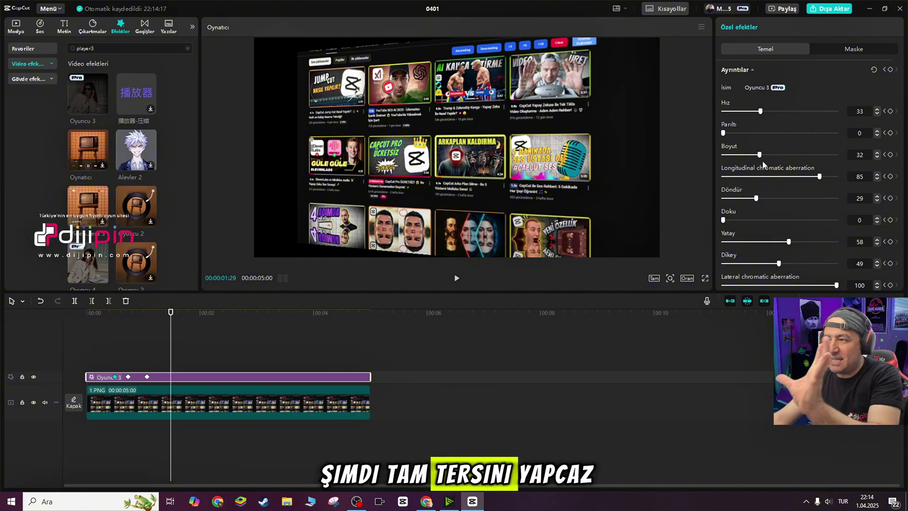
{"action": "left_click_drag", "start_coordinate": [756, 198], "coordinate": [801, 199]}
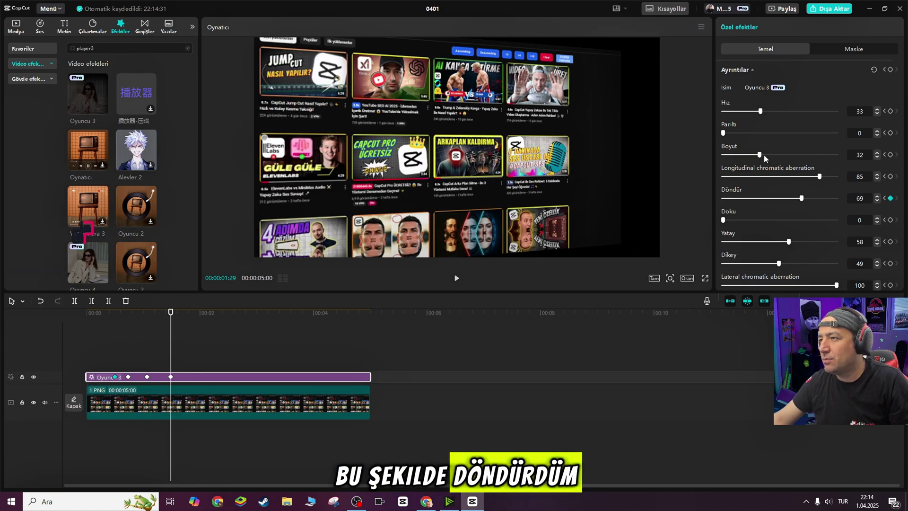
{"action": "left_click_drag", "start_coordinate": [764, 155], "coordinate": [762, 154]}
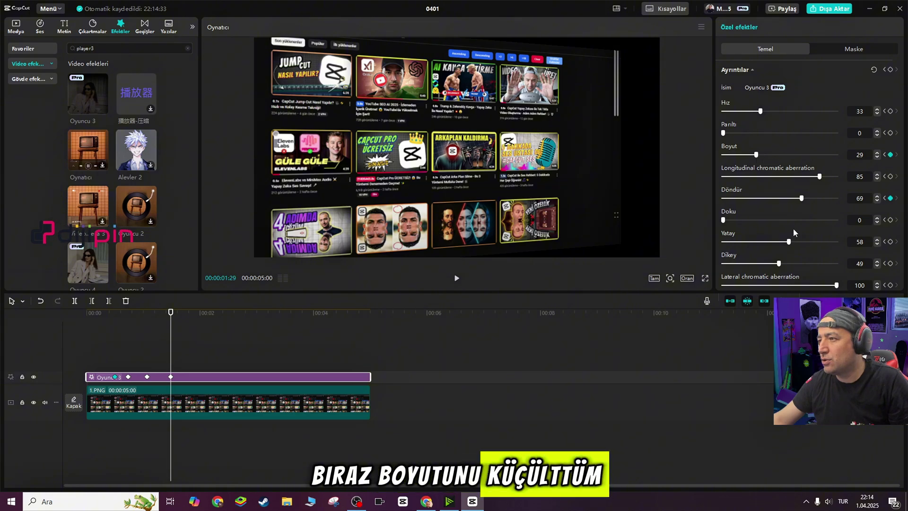
{"action": "left_click_drag", "start_coordinate": [789, 242], "coordinate": [797, 243]}
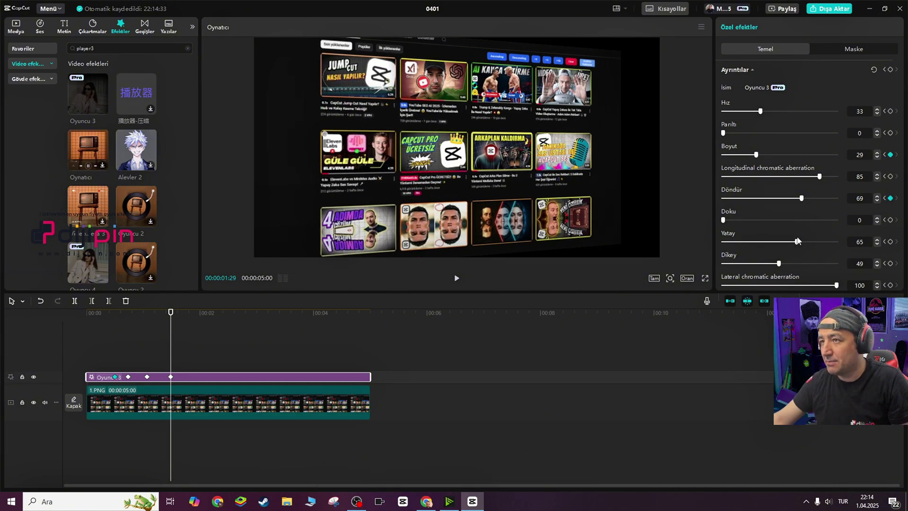
{"action": "left_click", "coordinate": [201, 365]}
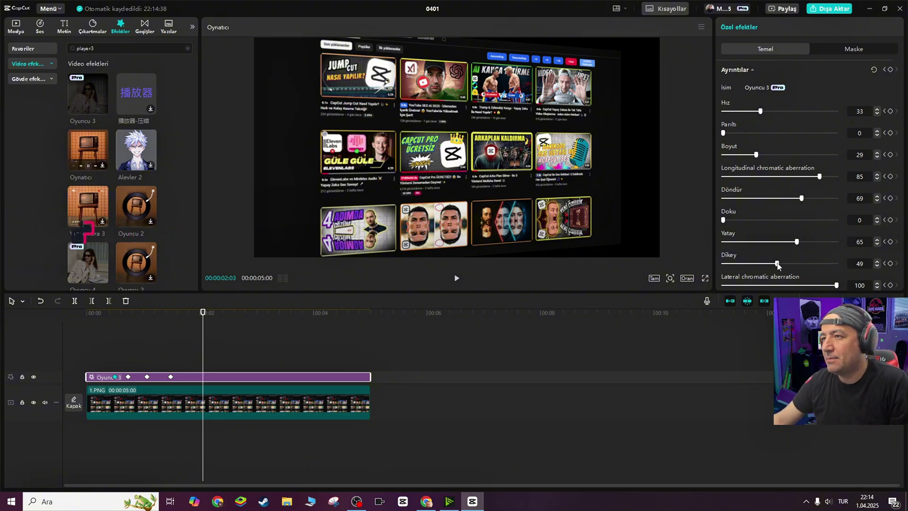
{"action": "left_click_drag", "start_coordinate": [779, 266], "coordinate": [802, 267]}
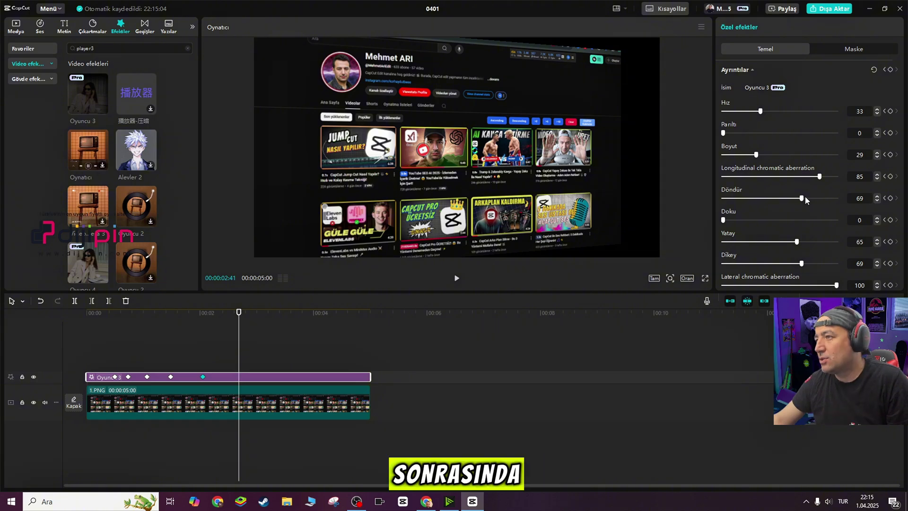
Set the effect's Döndür to 51, Boyut to 24 and Yatay to 65 at 00:00:02:41.
{"action": "left_click_drag", "start_coordinate": [802, 200], "coordinate": [781, 202]}
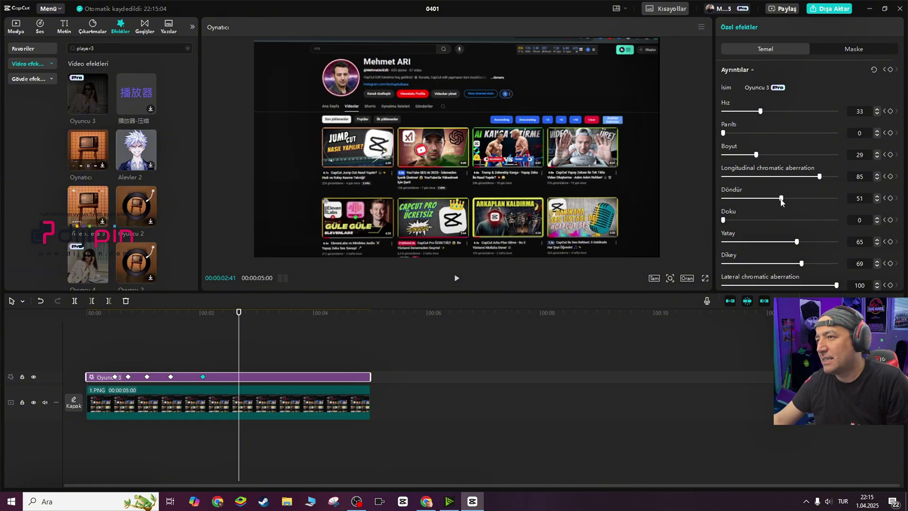
{"action": "left_click_drag", "start_coordinate": [756, 156], "coordinate": [752, 156]}
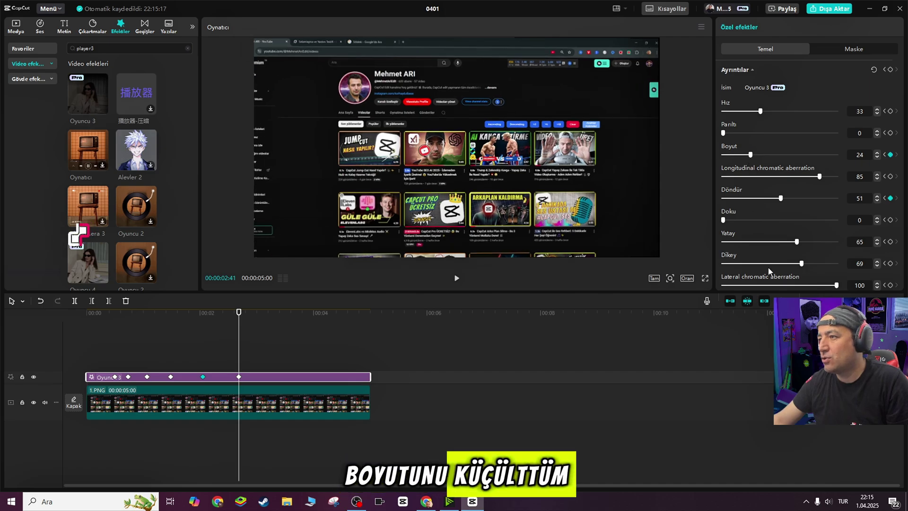
{"action": "left_click_drag", "start_coordinate": [797, 242], "coordinate": [798, 242]}
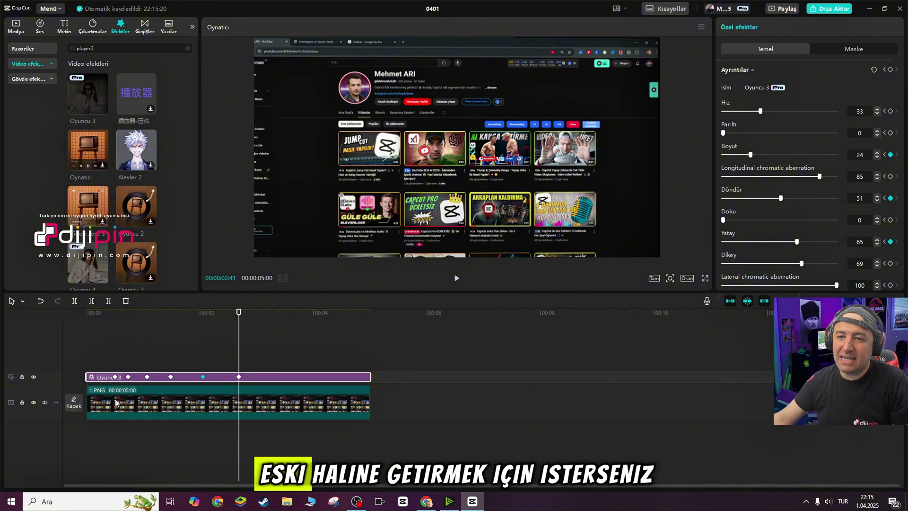
Keyframe all effect settings at 00:00:00:20 and paste a copy of that keyframe in place of the one at 00:00:02:41.
{"action": "left_click", "coordinate": [115, 377]}
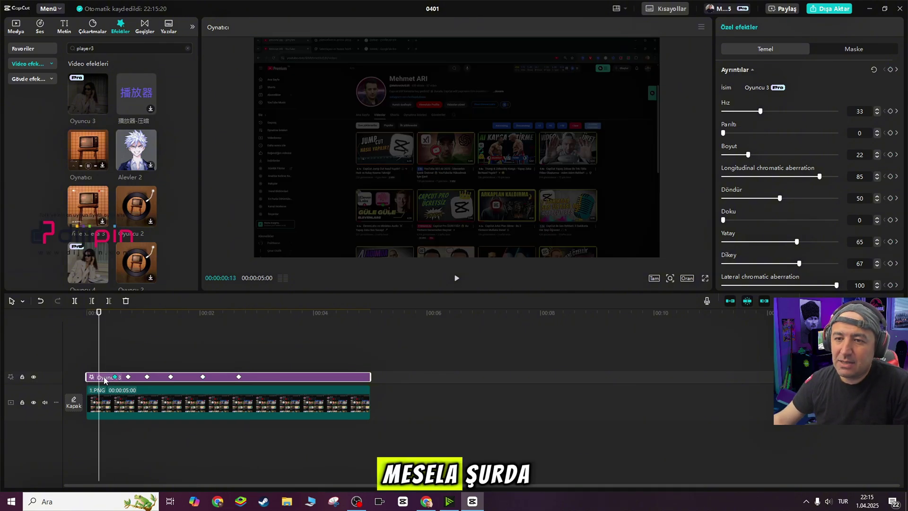
{"action": "left_click", "coordinate": [105, 370]}
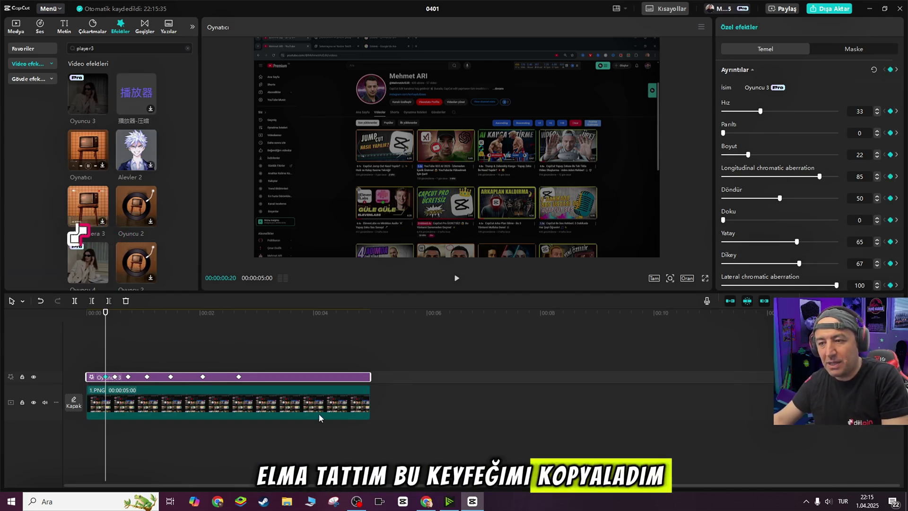
{"action": "left_click", "coordinate": [238, 377]}
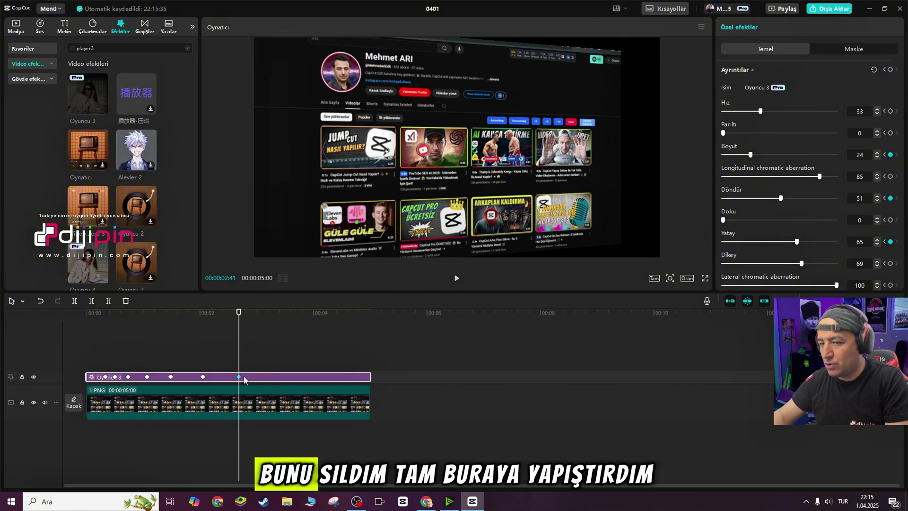
{"action": "key", "text": "ctrl+v"}
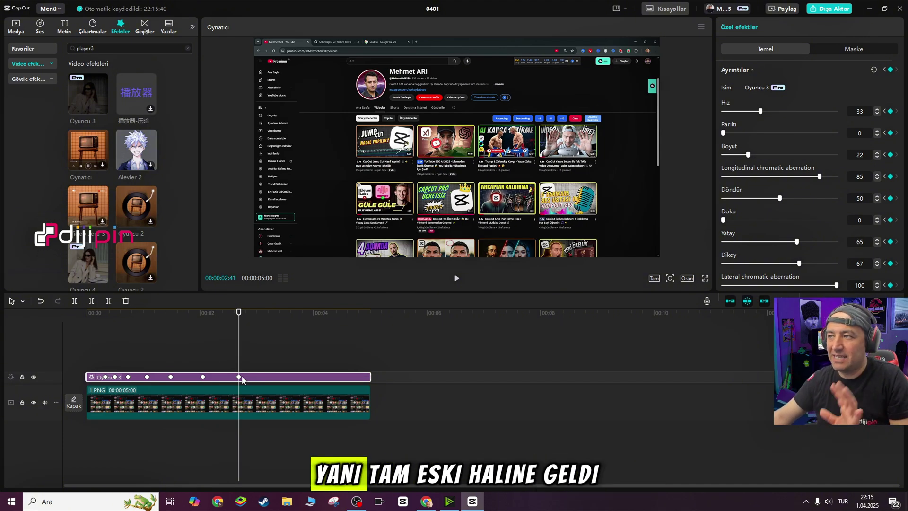
Play the animation from the start and spread the effect's keyframes farther apart, through to the clip's end.
{"action": "key", "text": "Home"}
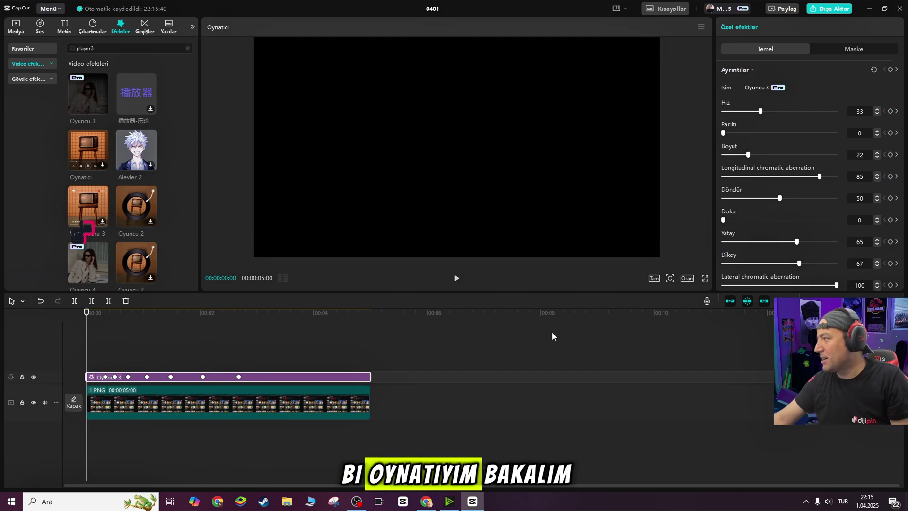
{"action": "key", "text": "space"}
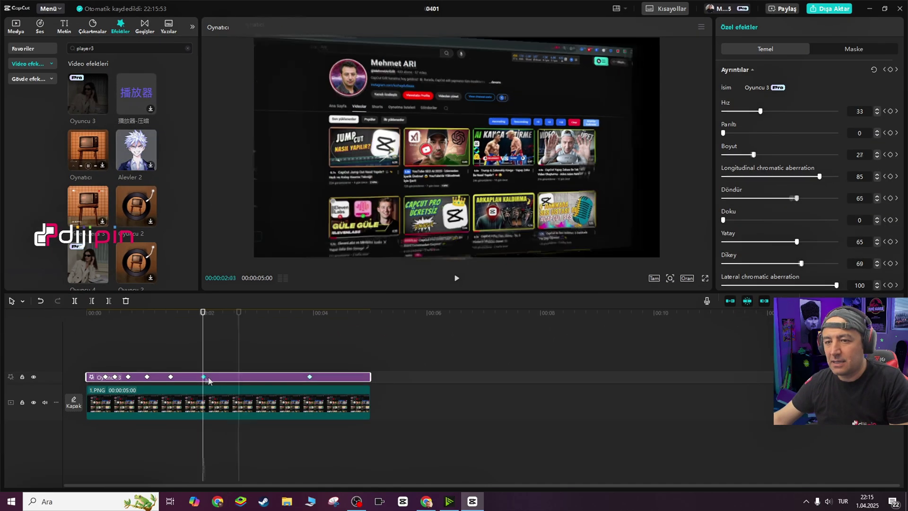
{"action": "left_click_drag", "start_coordinate": [208, 380], "coordinate": [245, 381]}
{"action": "mouse_move", "coordinate": [172, 378]}
{"action": "left_mouse_down"}
{"action": "mouse_move", "coordinate": [204, 380]}
{"action": "mouse_move", "coordinate": [169, 378]}
{"action": "left_mouse_up"}
{"action": "left_click", "coordinate": [278, 383]}
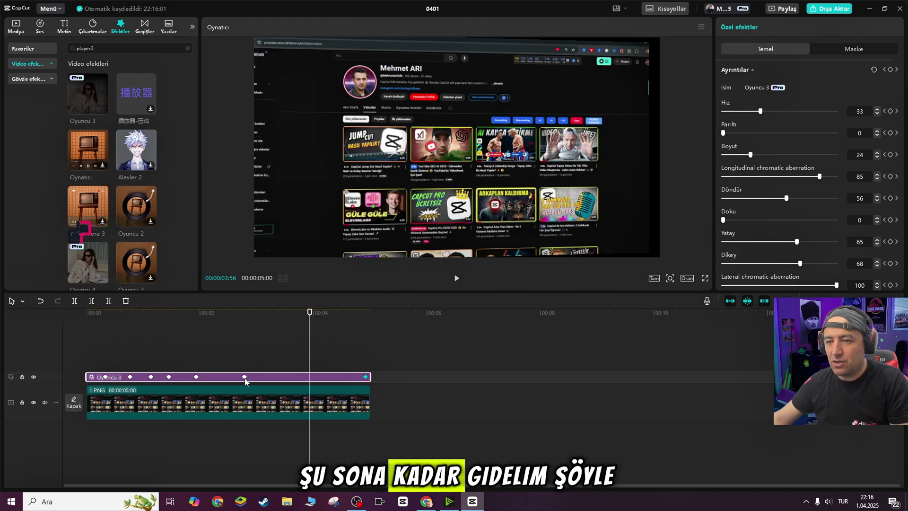
{"action": "left_click_drag", "start_coordinate": [246, 382], "coordinate": [322, 385]}
{"action": "left_click_drag", "start_coordinate": [197, 379], "coordinate": [253, 381]}
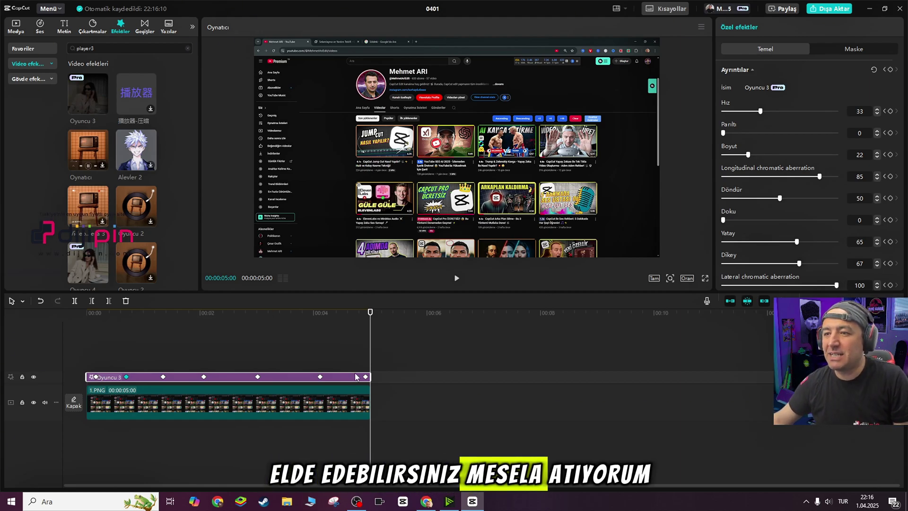
Scrub through the 1.PNG clip to review the effect's keyframed camera motion.
{"action": "left_click", "coordinate": [208, 314]}
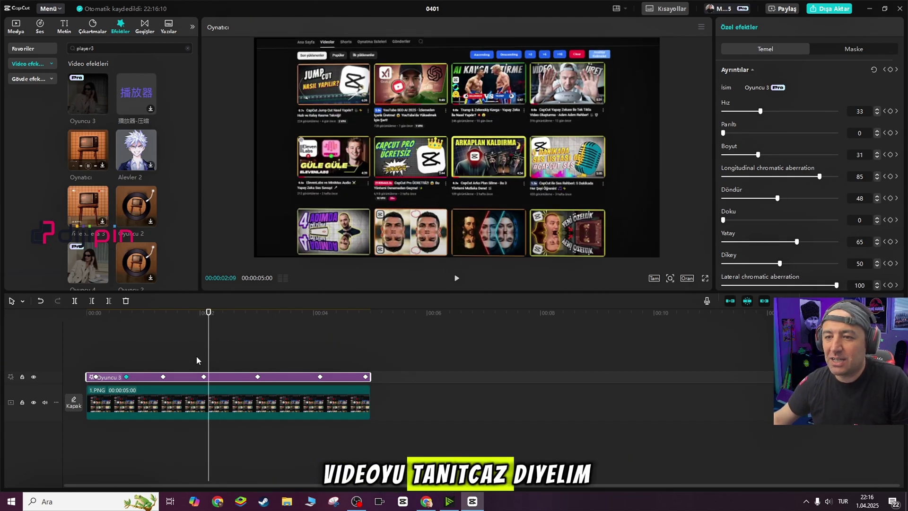
{"action": "left_click_drag", "start_coordinate": [207, 362], "coordinate": [269, 376]}
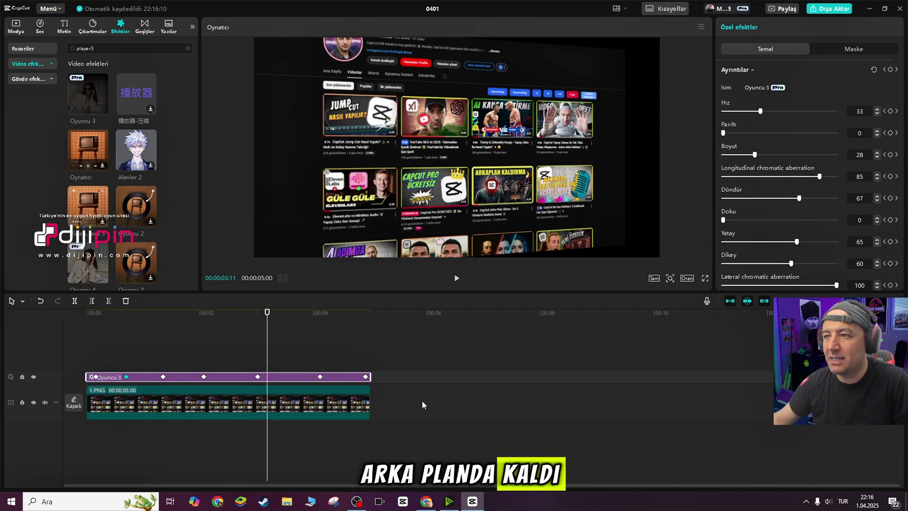
{"action": "left_click_drag", "start_coordinate": [269, 365], "coordinate": [327, 370]}
{"action": "left_click_drag", "start_coordinate": [269, 359], "coordinate": [377, 357]}
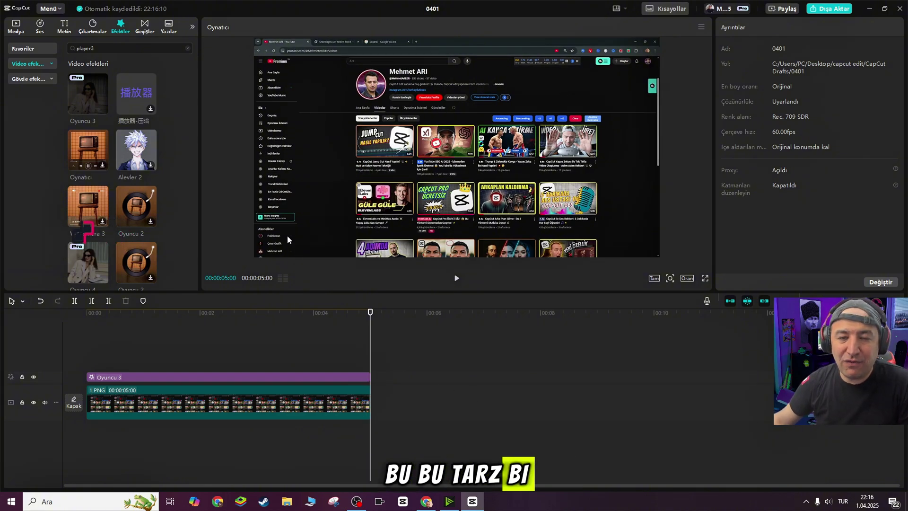
{"action": "left_click_drag", "start_coordinate": [370, 358], "coordinate": [84, 346]}
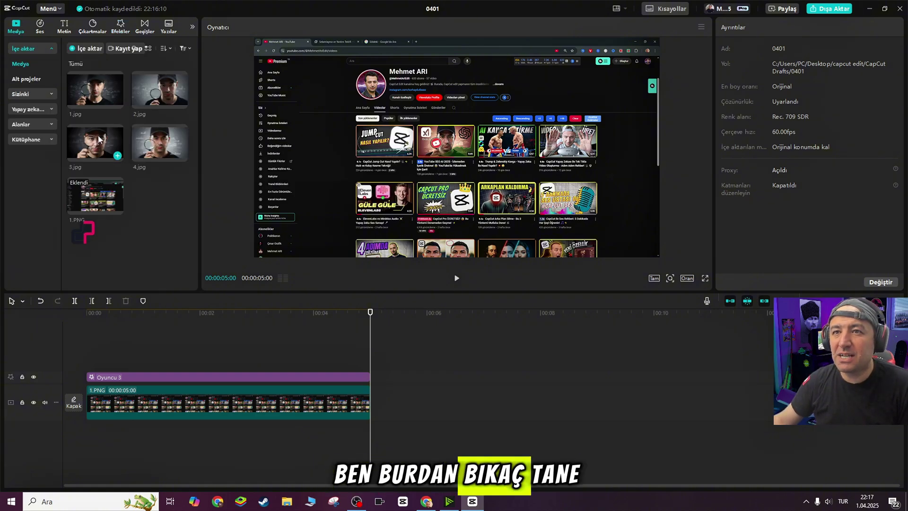
Append the images 3.jpg and 4.jpg after the 1.PNG clip on the main track.
{"action": "left_click_drag", "start_coordinate": [100, 138], "coordinate": [371, 404]}
{"action": "left_click_drag", "start_coordinate": [159, 142], "coordinate": [658, 402]}
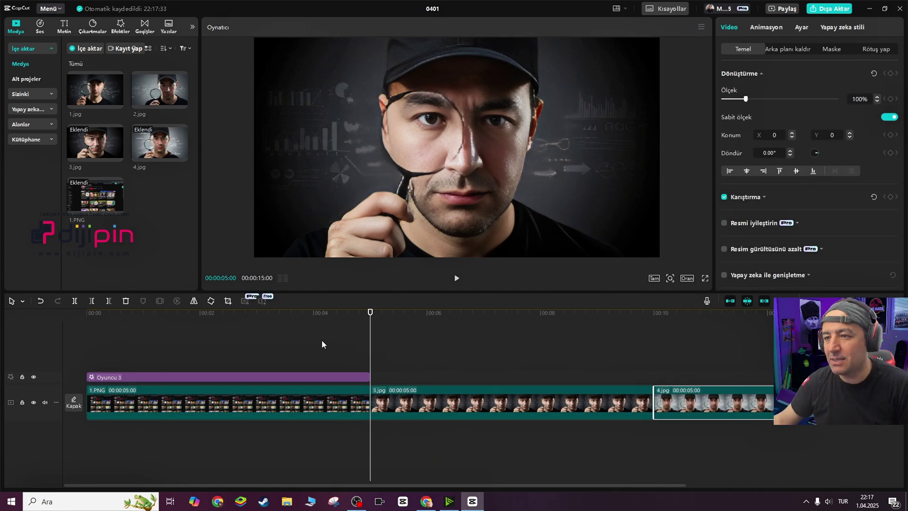
Add the 3D Ekranlar video effect at the start of the 3.jpg clip and play it back.
{"action": "left_click", "coordinate": [120, 26]}
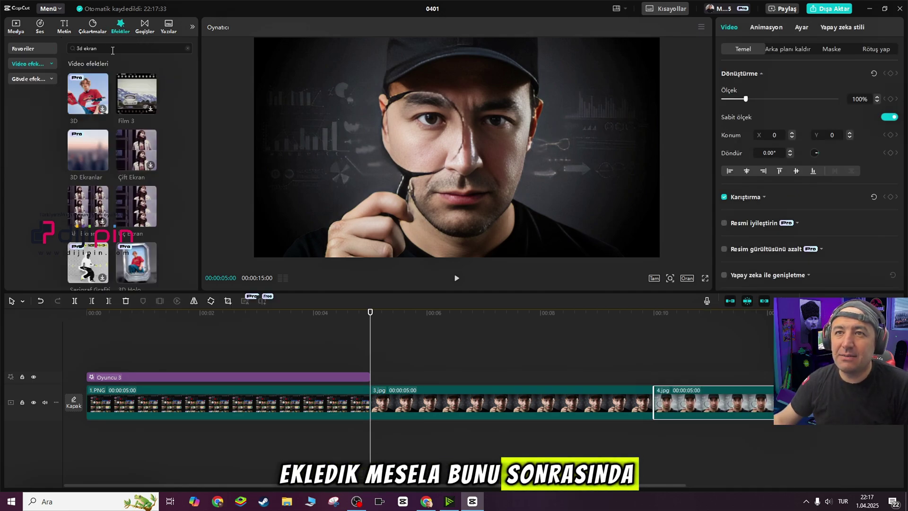
{"action": "left_click_drag", "start_coordinate": [88, 150], "coordinate": [372, 381]}
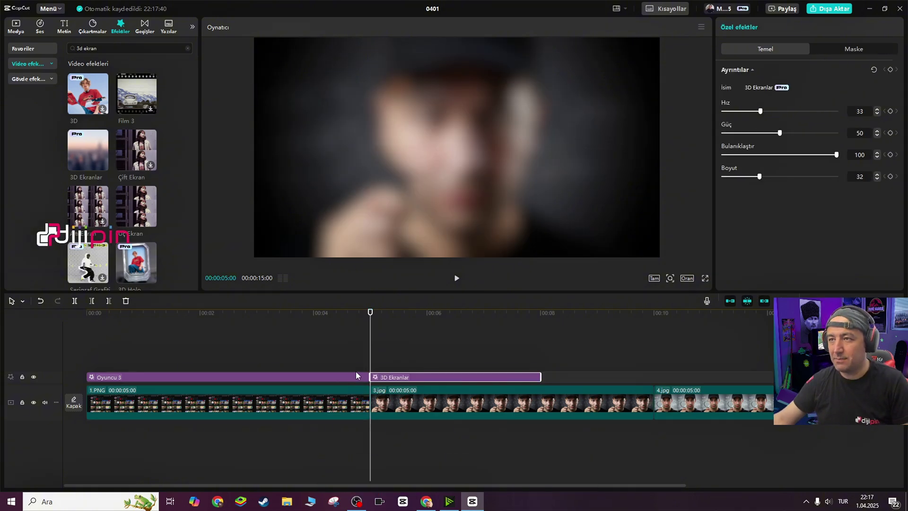
{"action": "key", "text": "Home"}
{"action": "key", "text": "space"}
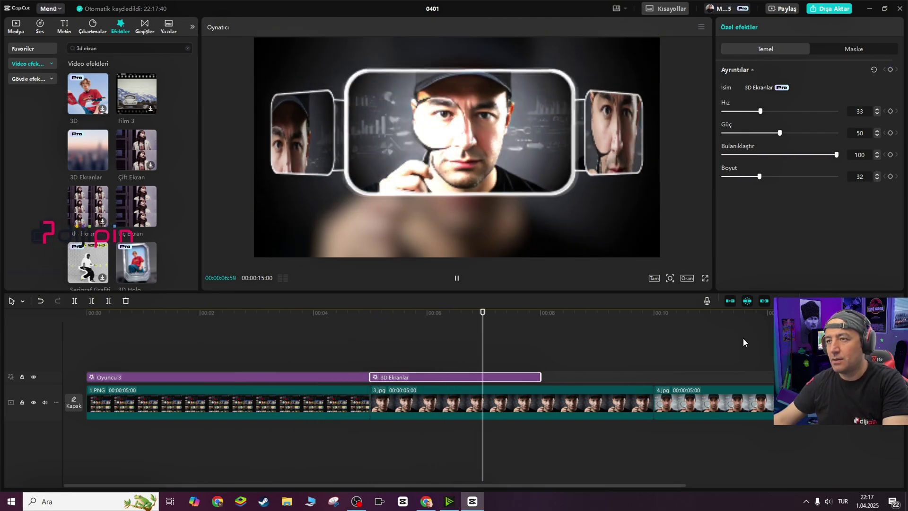
{"action": "left_click_drag", "start_coordinate": [526, 343], "coordinate": [370, 367]}
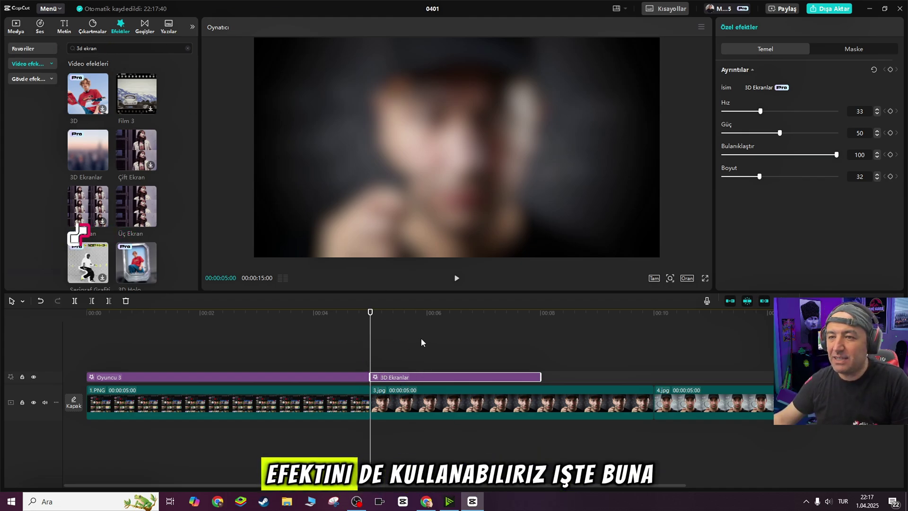
Add the "roulette wheel sound" sound effect at 00:00:05:00, under the start of the 3.jpg clip.
{"action": "left_click", "coordinate": [40, 26]}
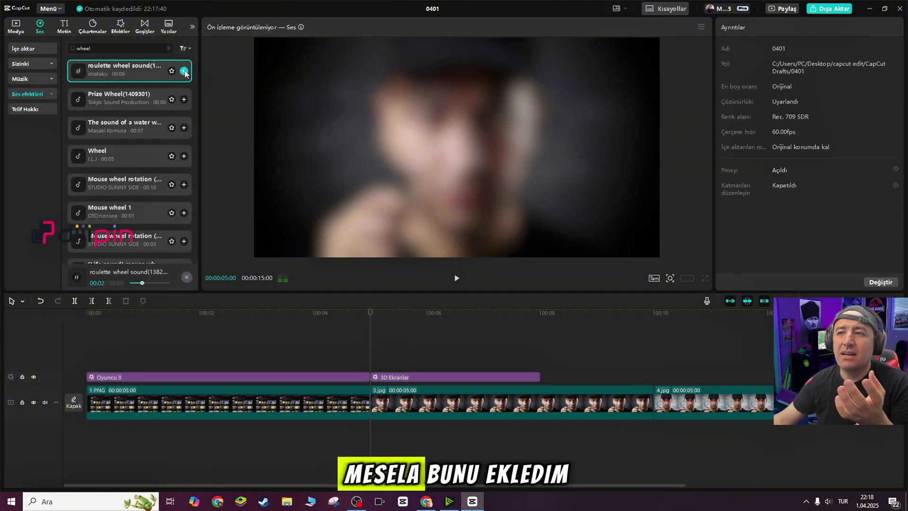
{"action": "left_click", "coordinate": [184, 72]}
{"action": "left_click", "coordinate": [396, 441]}
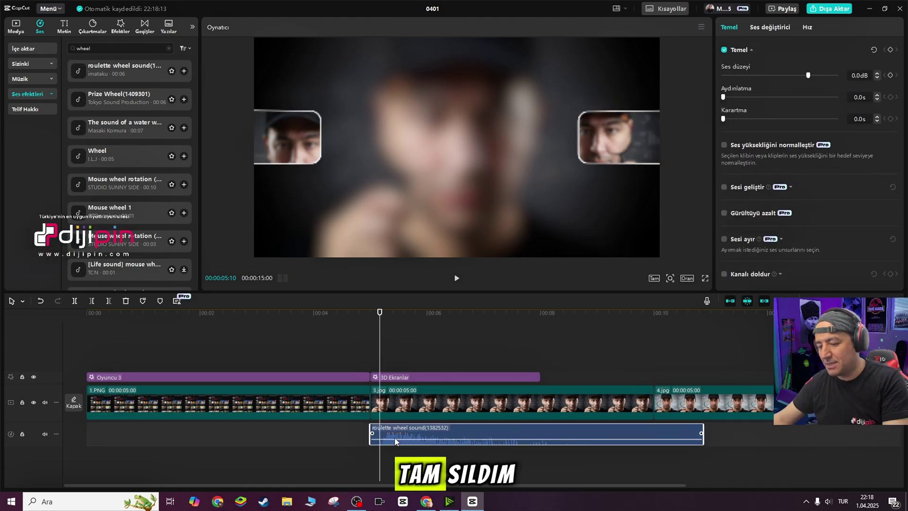
Add the favourite sound effect "Mouse single click 2" at 00:00:06:50 and raise its volume to 8.7 dB.
{"action": "left_click_drag", "start_coordinate": [379, 363], "coordinate": [475, 372]}
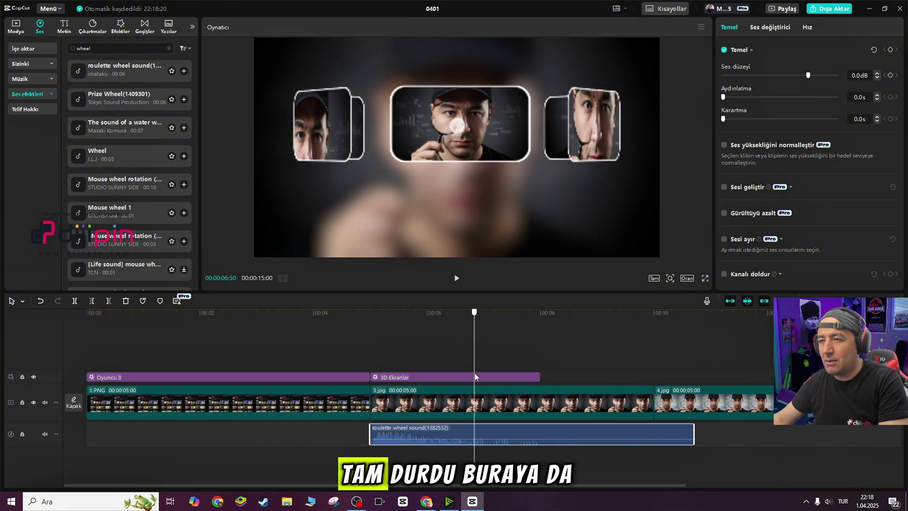
{"action": "scroll", "coordinate": [137, 203], "scroll_direction": "down", "scroll_amount": 3}
{"action": "left_click", "coordinate": [32, 64]}
{"action": "left_click", "coordinate": [32, 78]}
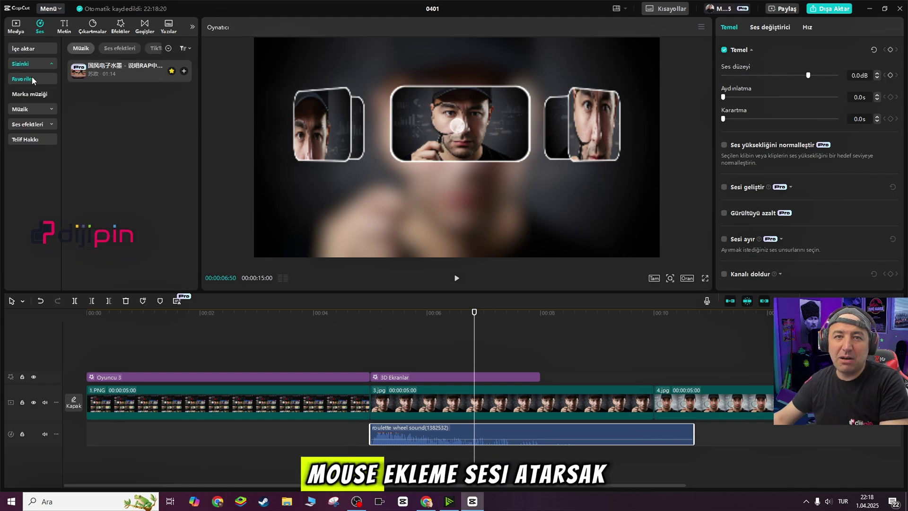
{"action": "left_click", "coordinate": [120, 47]}
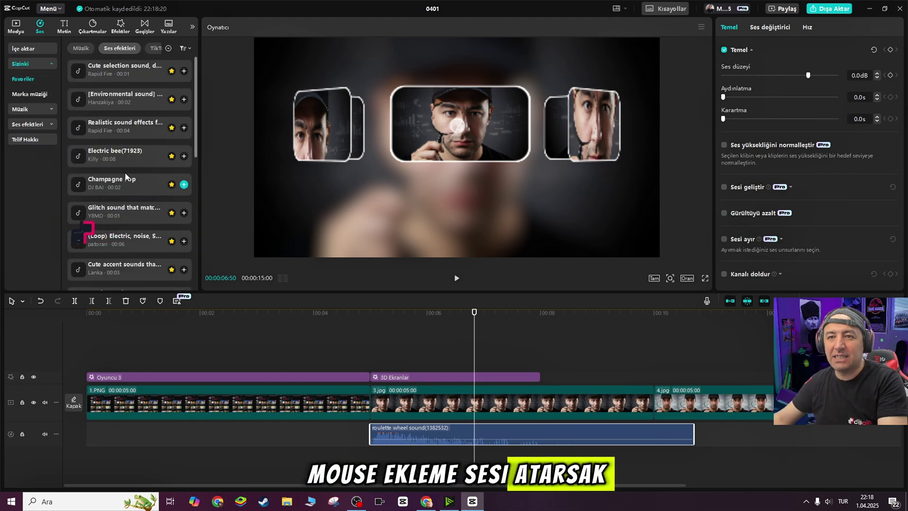
{"action": "scroll", "coordinate": [152, 236], "scroll_direction": "down", "scroll_amount": 3}
{"action": "scroll", "coordinate": [151, 252], "scroll_direction": "down", "scroll_amount": 1}
{"action": "scroll", "coordinate": [157, 215], "scroll_direction": "down", "scroll_amount": 1}
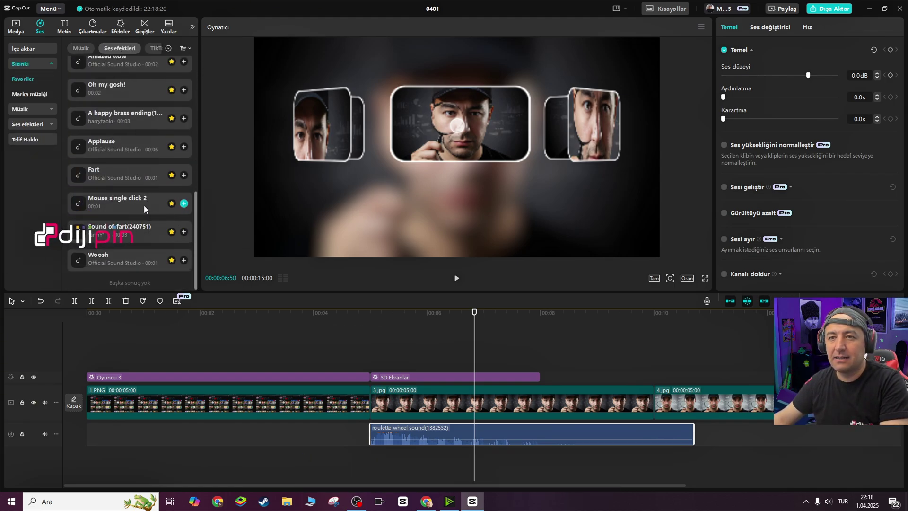
{"action": "left_click", "coordinate": [184, 205]}
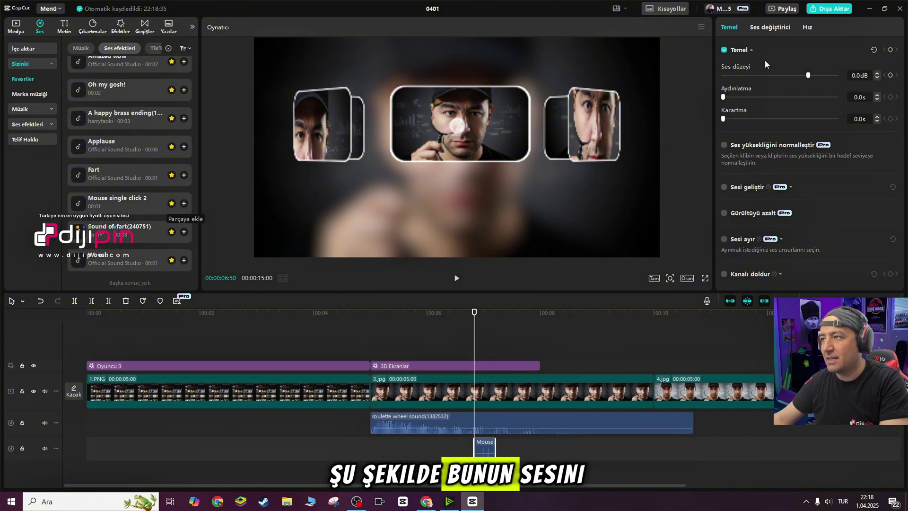
{"action": "left_click_drag", "start_coordinate": [808, 77], "coordinate": [815, 77]}
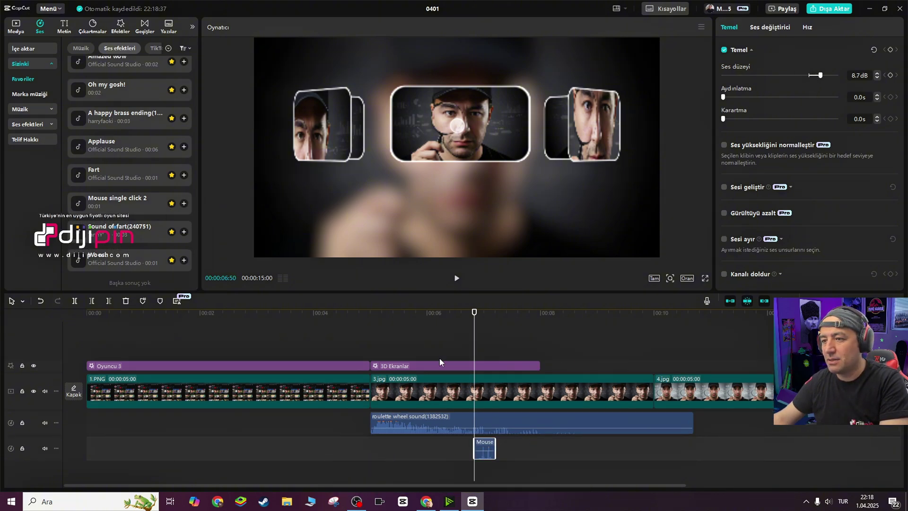
Cut off the roulette wheel sound after 00:00:07:12, where the mouse sound ends, and play the section back.
{"action": "left_click_drag", "start_coordinate": [474, 339], "coordinate": [495, 346]}
{"action": "left_click", "coordinate": [522, 420]}
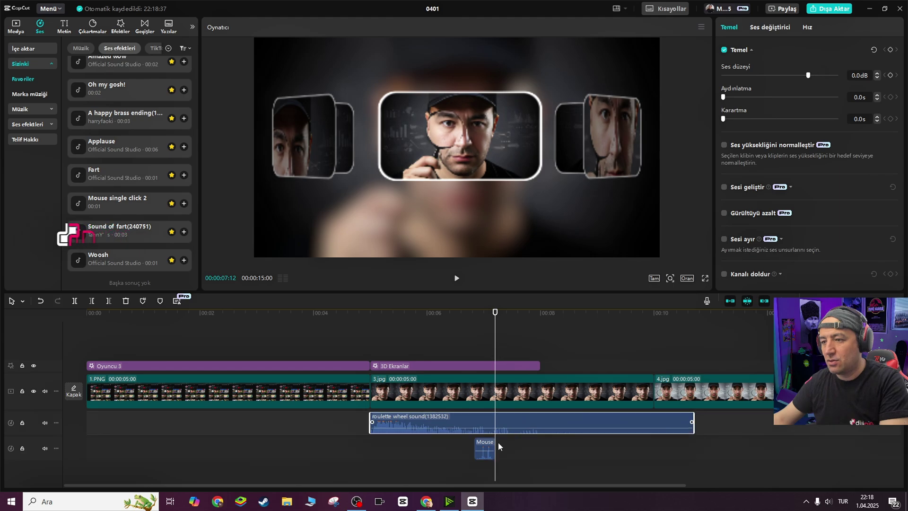
{"action": "left_click", "coordinate": [108, 301]}
{"action": "left_click_drag", "start_coordinate": [501, 350], "coordinate": [368, 350]}
{"action": "key", "text": "space"}
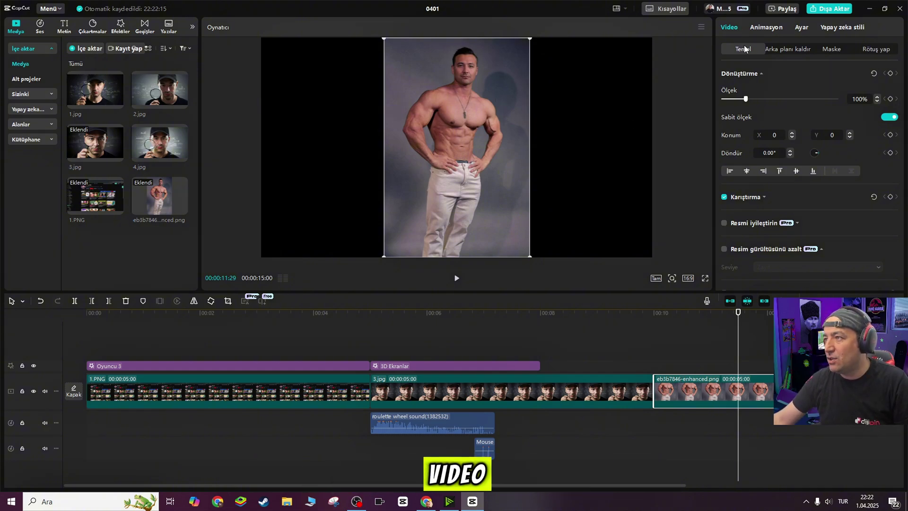
Generate an AI expansion of the eb3b7846-enhanced.png clip at 16:9, with the original image enlarged to the full frame height.
{"action": "scroll", "coordinate": [780, 222], "scroll_direction": "down", "scroll_amount": 5}
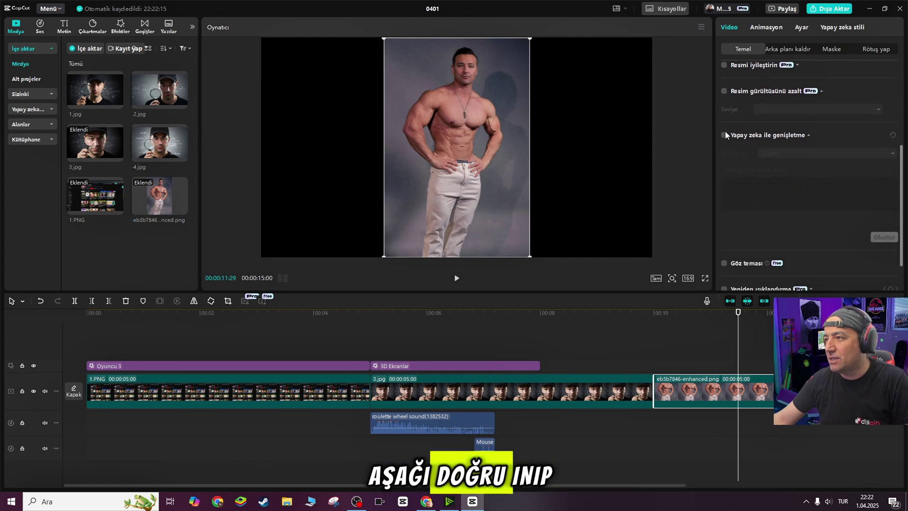
{"action": "left_click", "coordinate": [725, 135]}
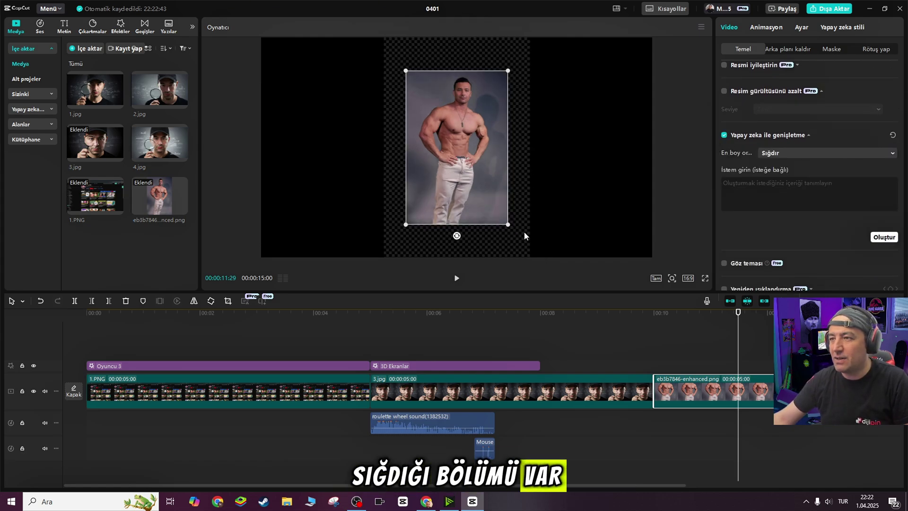
{"action": "left_click", "coordinate": [814, 153]}
{"action": "left_click", "coordinate": [807, 178]}
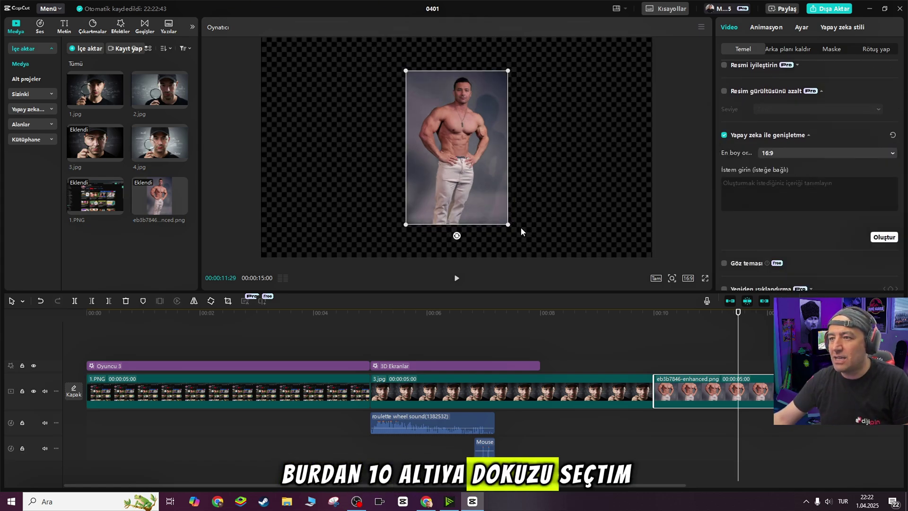
{"action": "left_click_drag", "start_coordinate": [521, 229], "coordinate": [546, 267]}
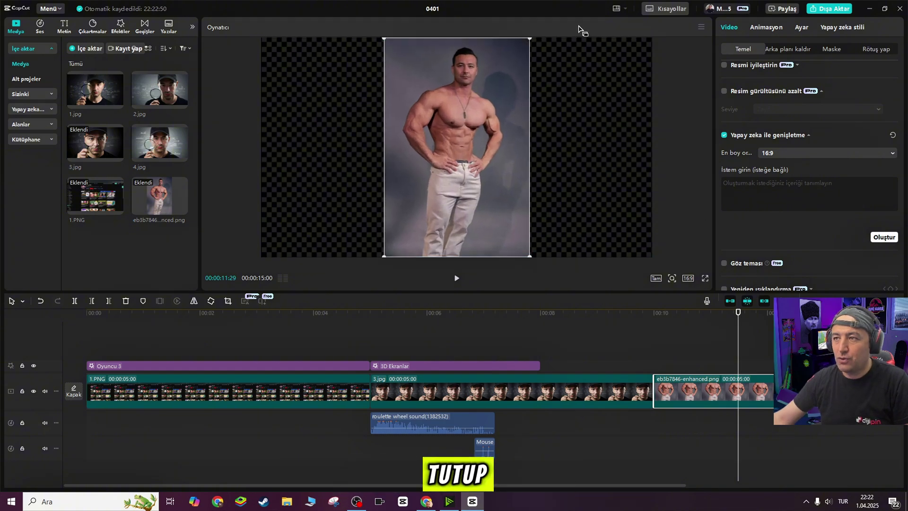
{"action": "left_click", "coordinate": [884, 237]}
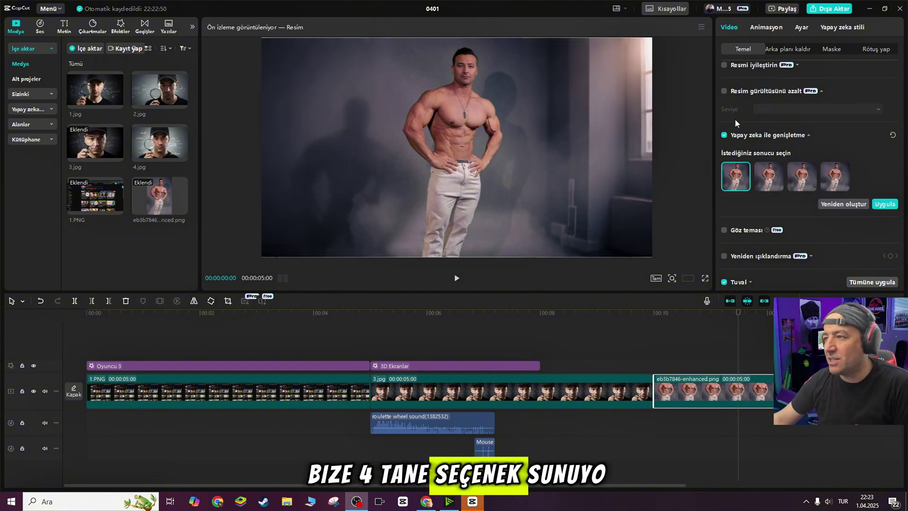
Compare the generated expansion results and apply the fourth one to the image clip.
{"action": "left_click", "coordinate": [773, 179]}
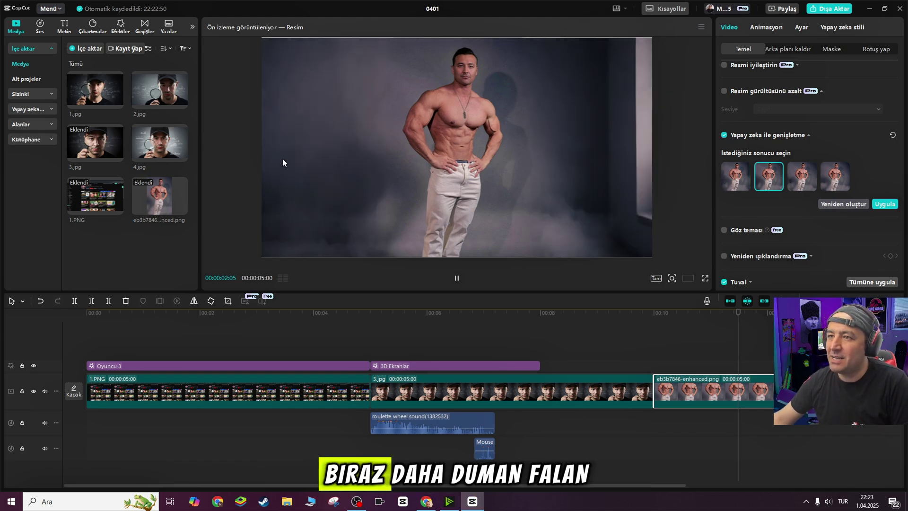
{"action": "left_click", "coordinate": [808, 179]}
{"action": "left_click", "coordinate": [837, 176]}
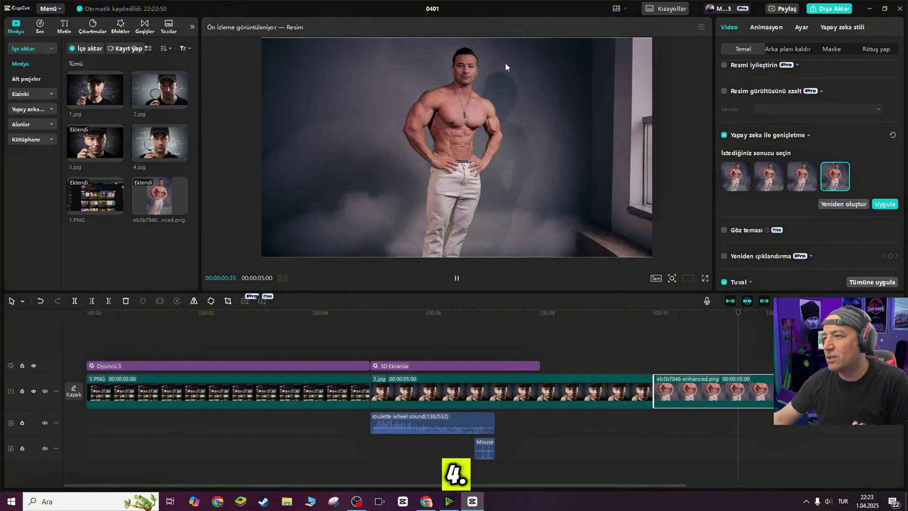
{"action": "left_click", "coordinate": [733, 184]}
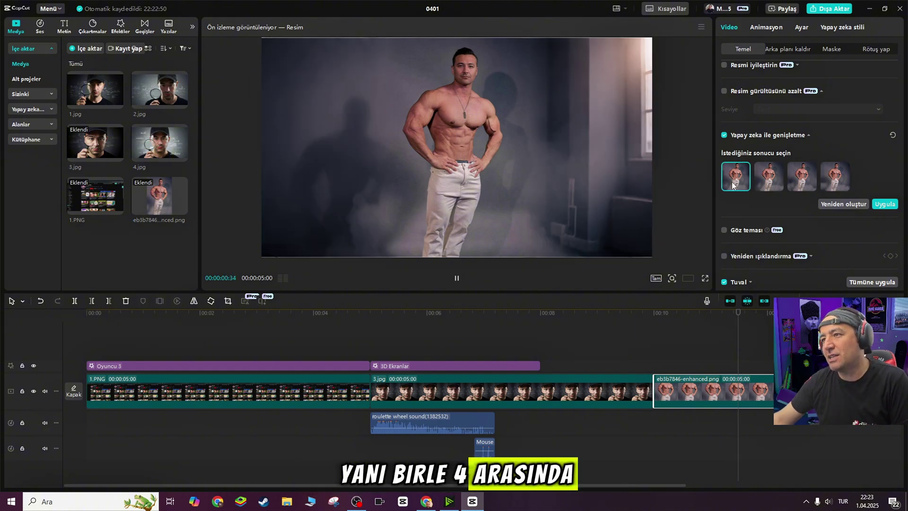
{"action": "left_click", "coordinate": [835, 177]}
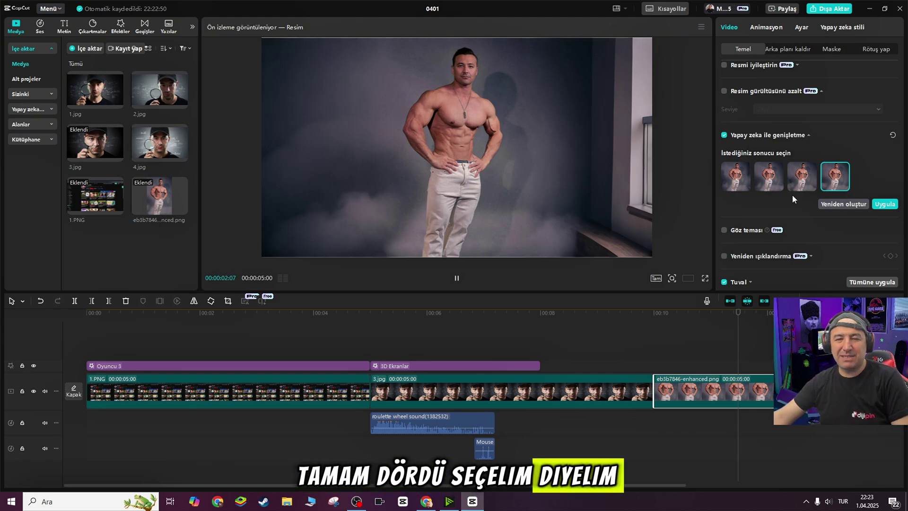
{"action": "left_click", "coordinate": [885, 204]}
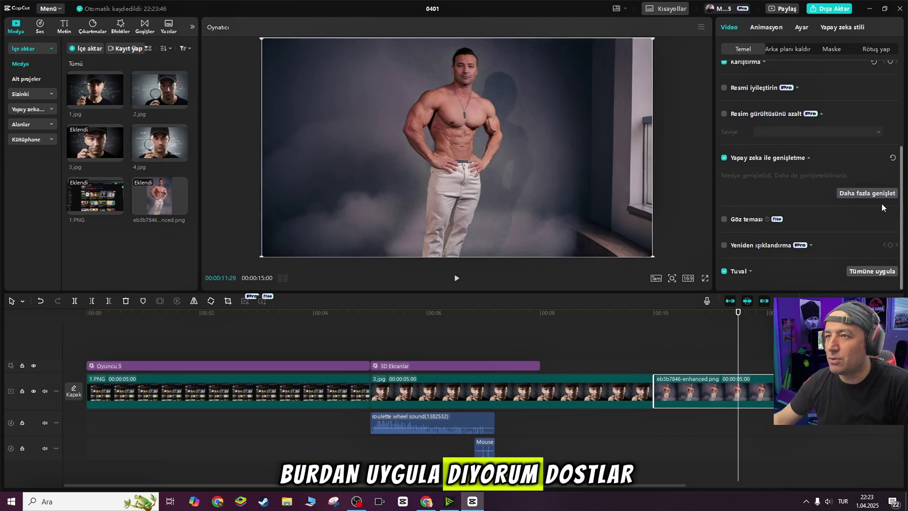